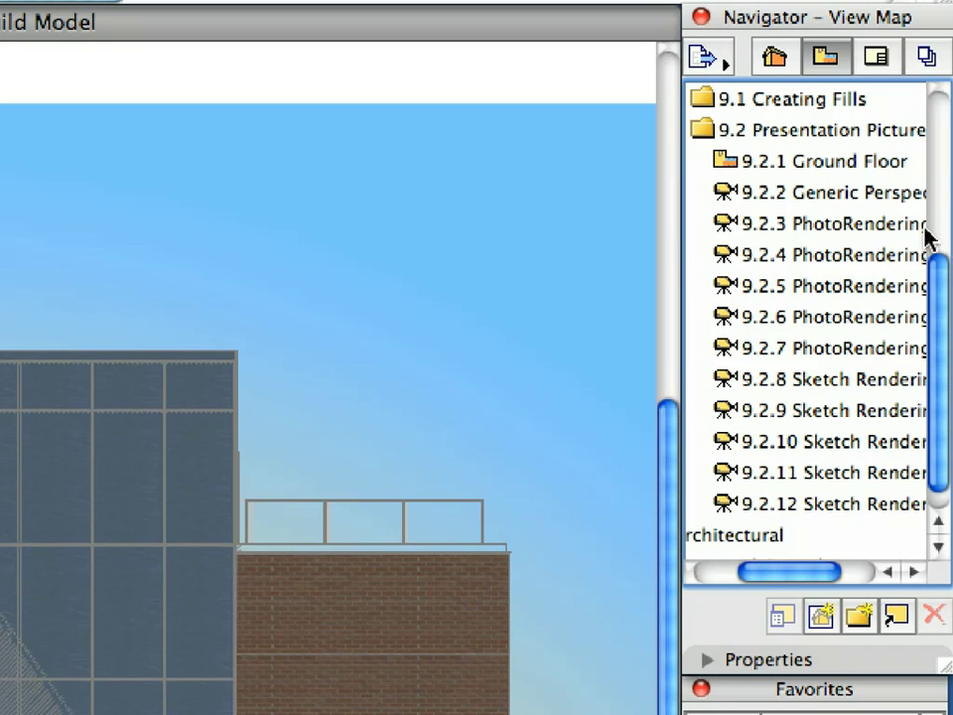
Step: Open the 9.2.1 Ground Floor plan from the Navigator View Map
{"action": "double_click", "coordinate": [867, 169]}
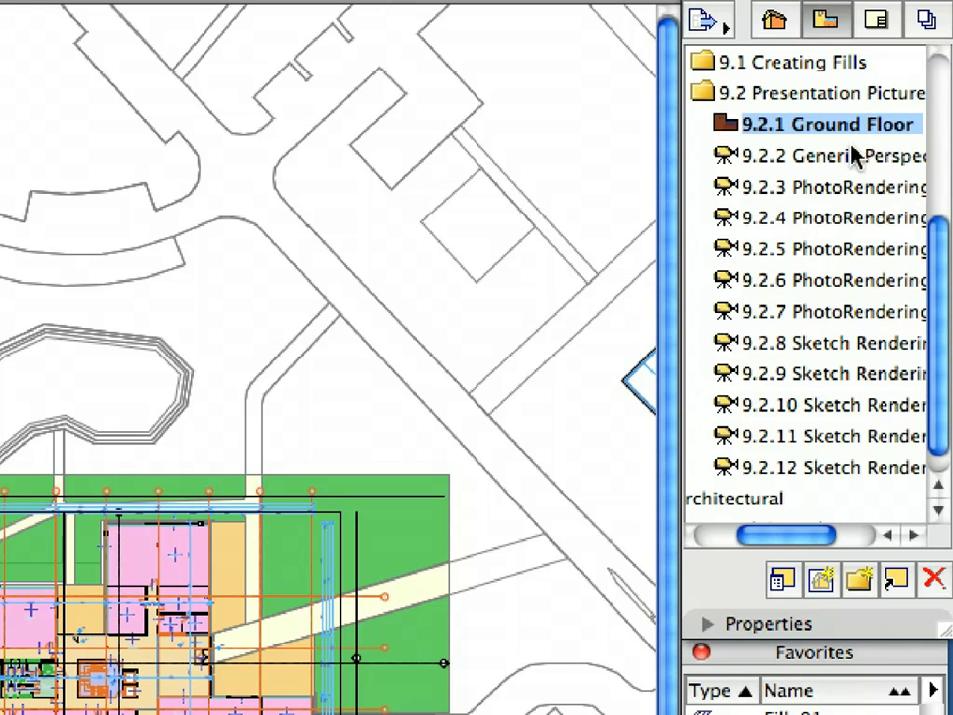
Step: Open the 9.2.2 Generic Perspective view from the Navigator as a 3D perspective
{"action": "left_click", "coordinate": [905, 162]}
{"action": "double_click", "coordinate": [853, 159]}
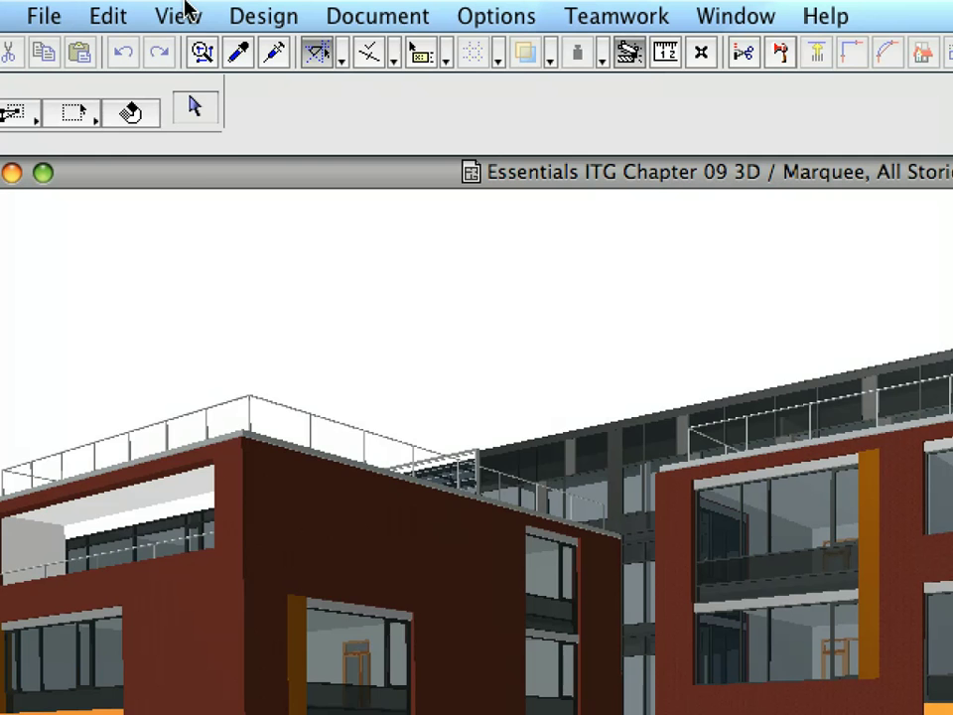
Step: Resize the 3D window to 640 × 480 pixels with Keep Proportions turned off
{"action": "left_click", "coordinate": [187, 14]}
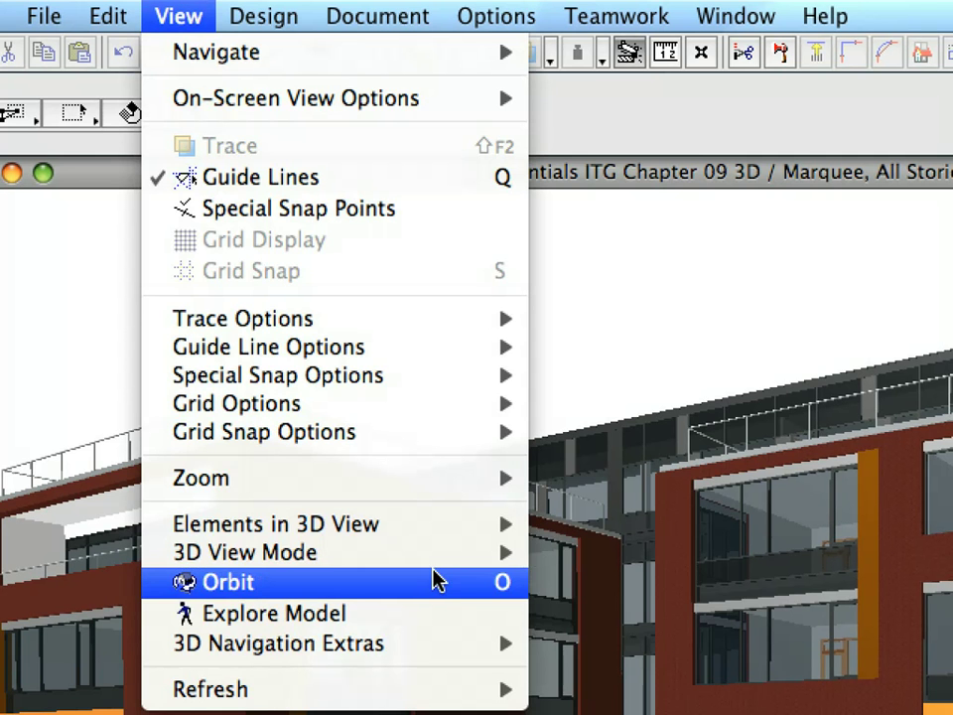
{"action": "mouse_move", "coordinate": [440, 567]}
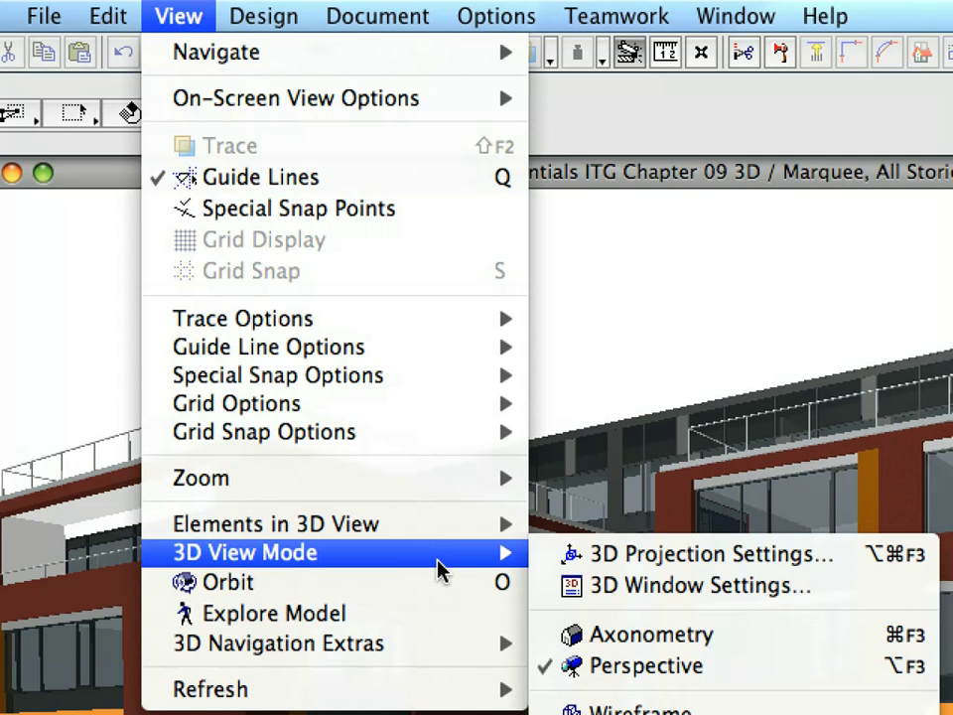
{"action": "left_click", "coordinate": [843, 591]}
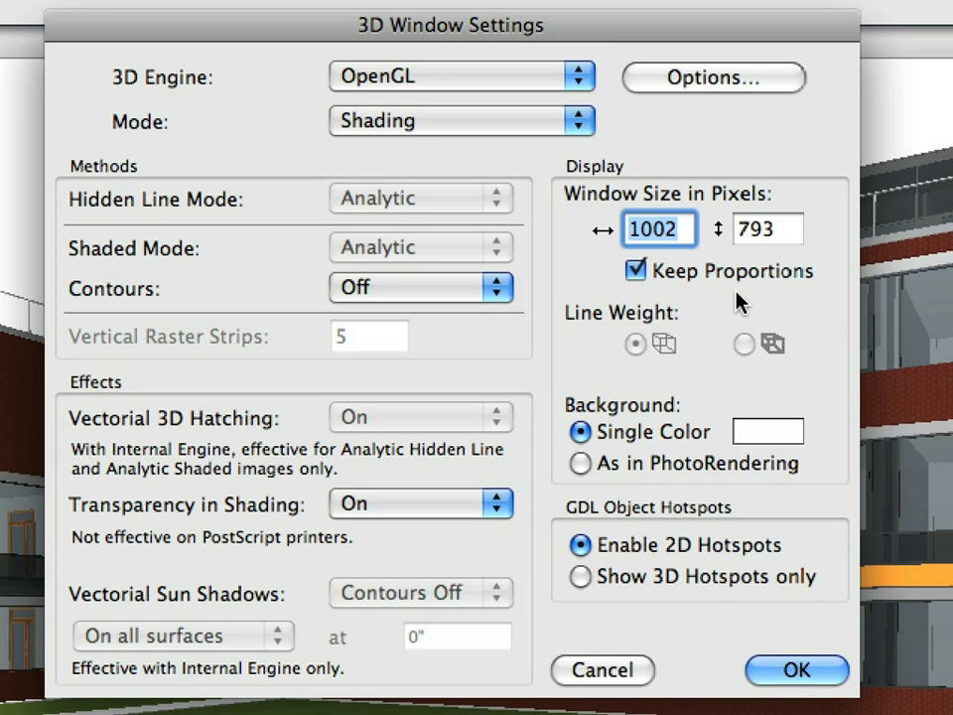
{"action": "type", "text": "640"}
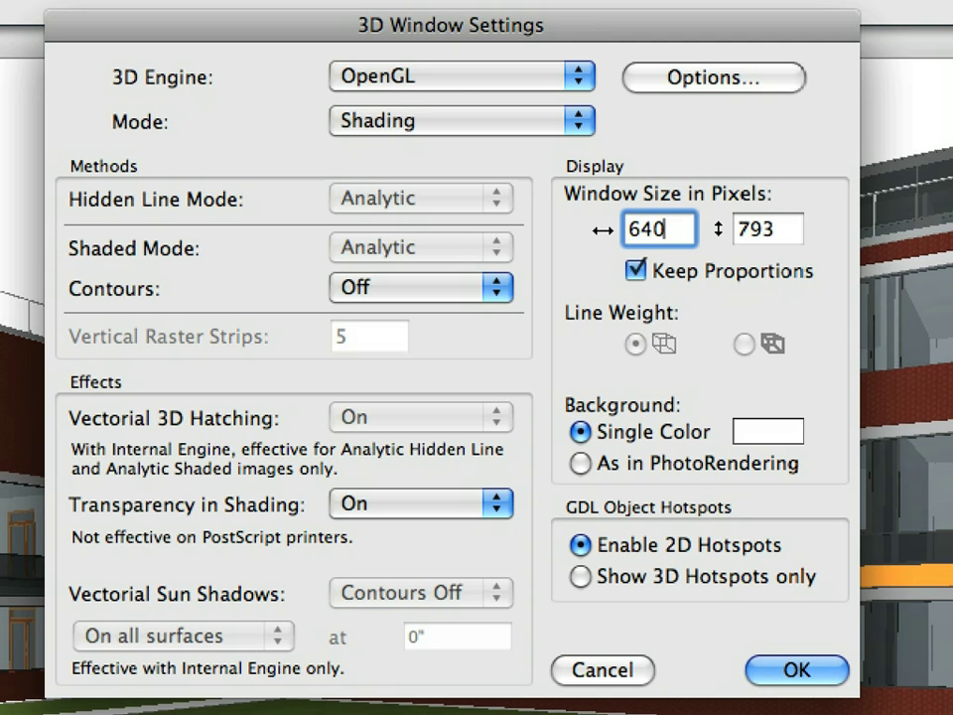
{"action": "left_click", "coordinate": [701, 275]}
{"action": "left_click", "coordinate": [780, 234]}
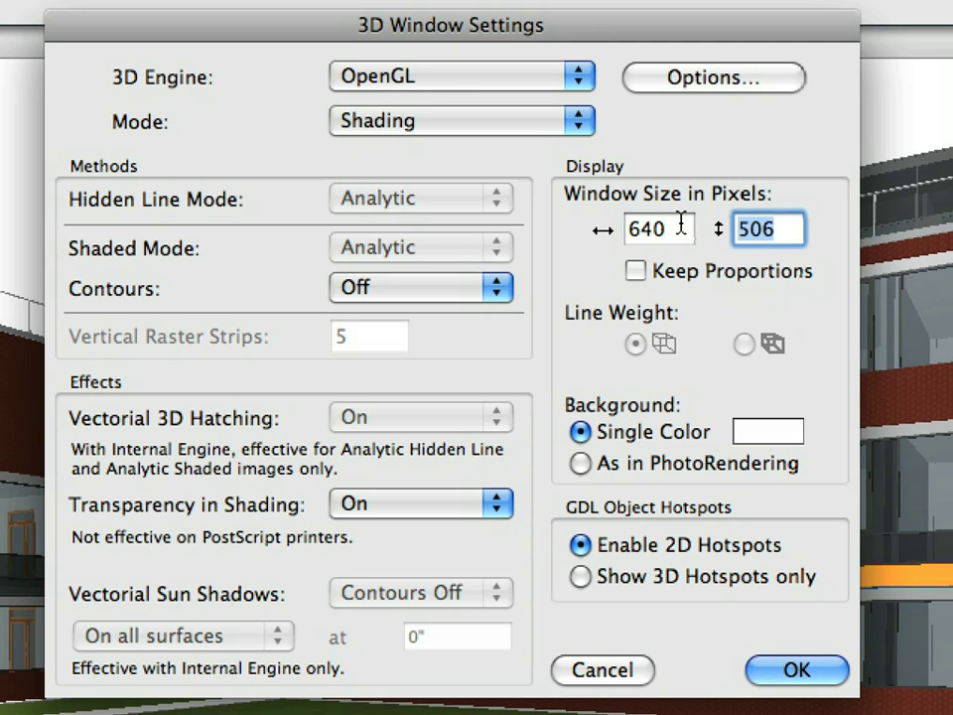
{"action": "type", "text": "480"}
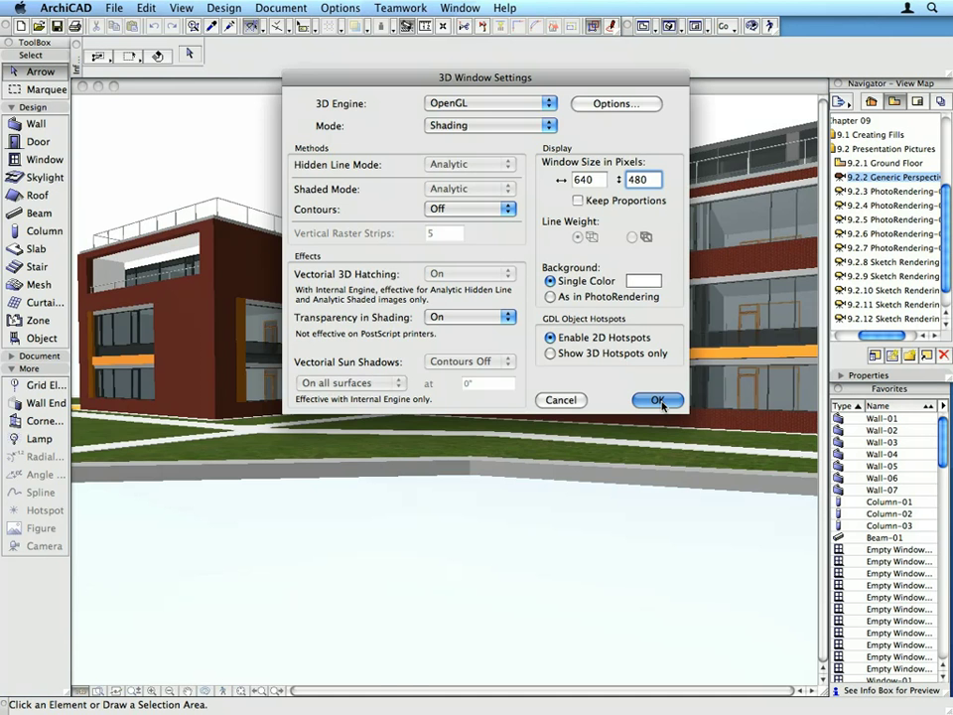
{"action": "left_click", "coordinate": [659, 400]}
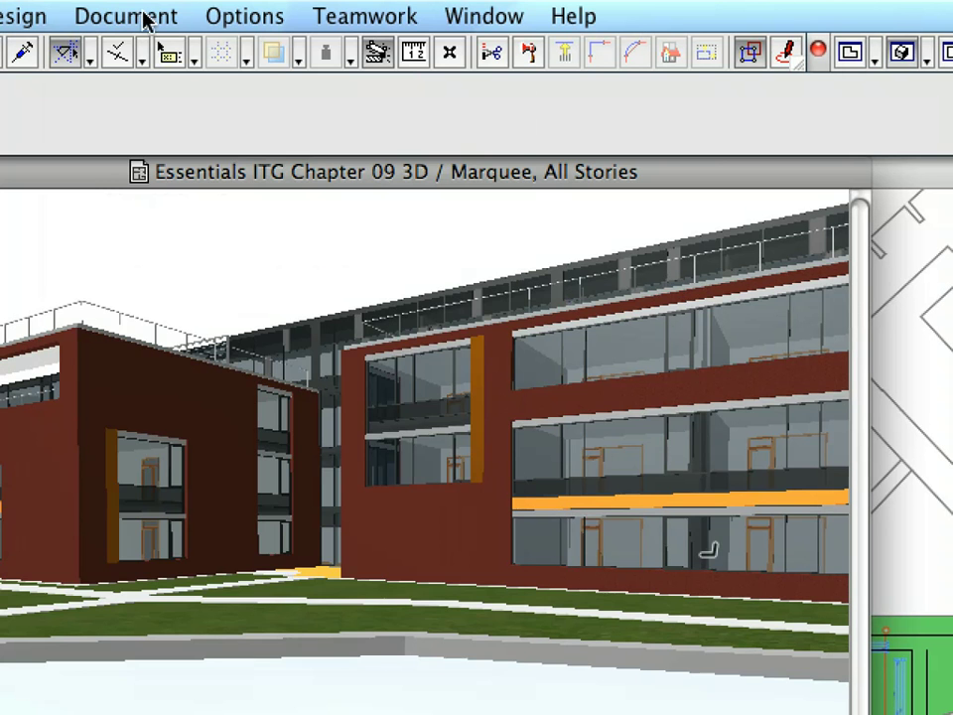
{"action": "left_click", "coordinate": [288, 9]}
{"action": "mouse_move", "coordinate": [293, 411]}
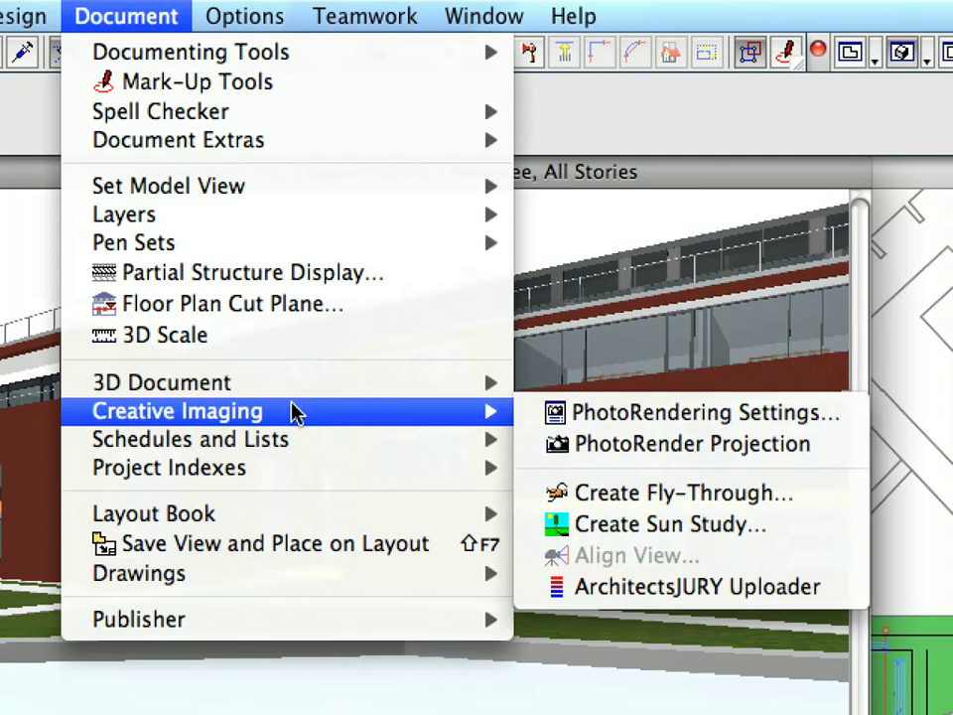
{"action": "left_click", "coordinate": [542, 419]}
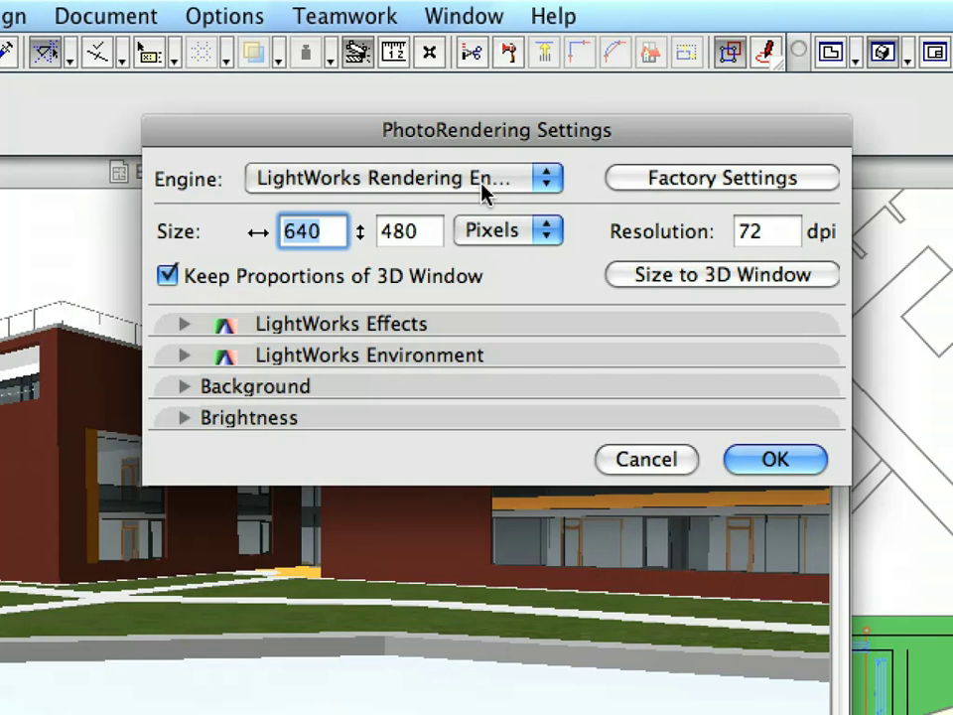
{"action": "left_click", "coordinate": [499, 189]}
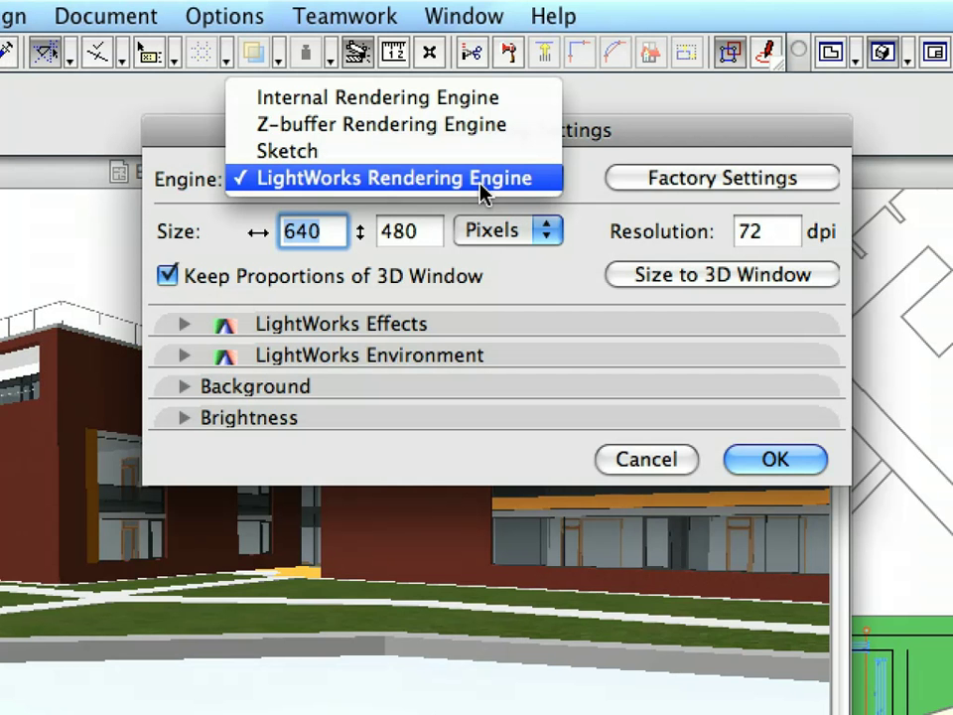
{"action": "left_click", "coordinate": [480, 189]}
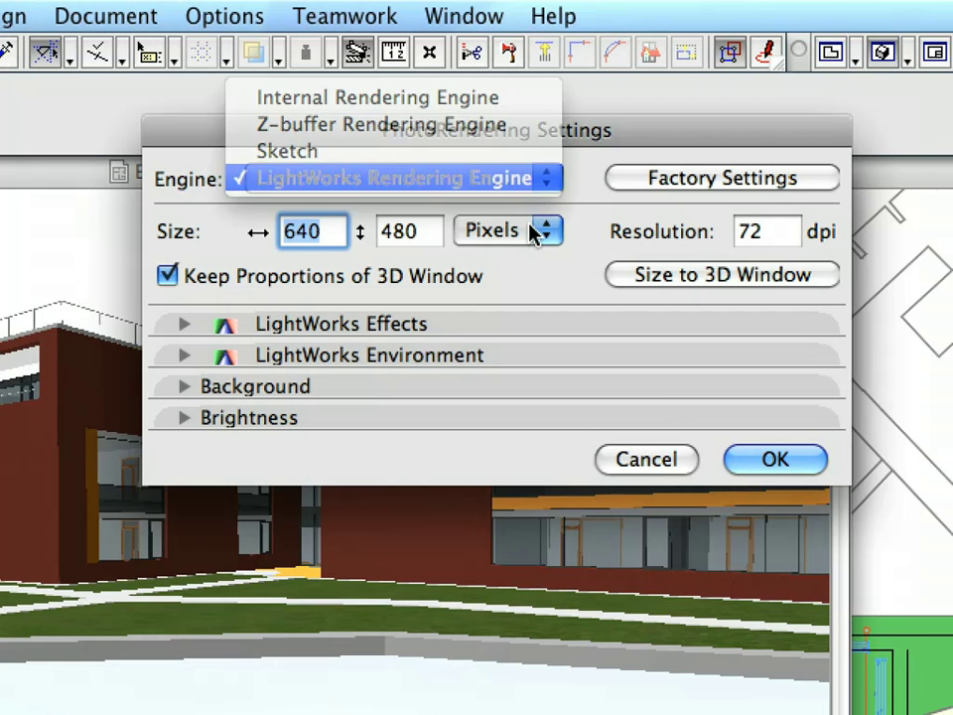
{"action": "left_click", "coordinate": [663, 467]}
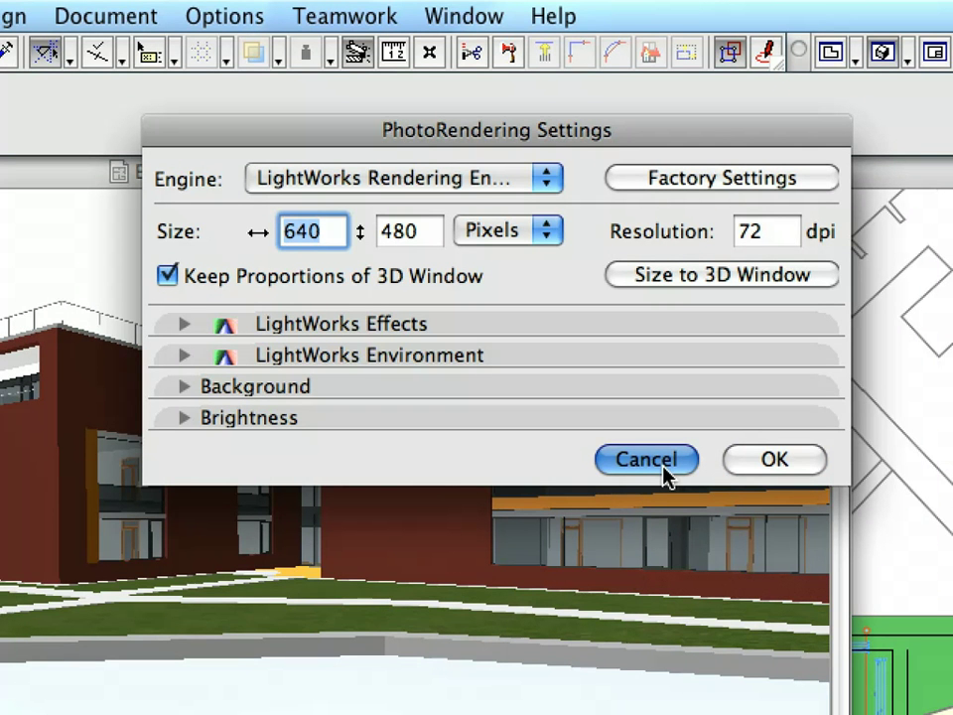
{"action": "left_click", "coordinate": [647, 459]}
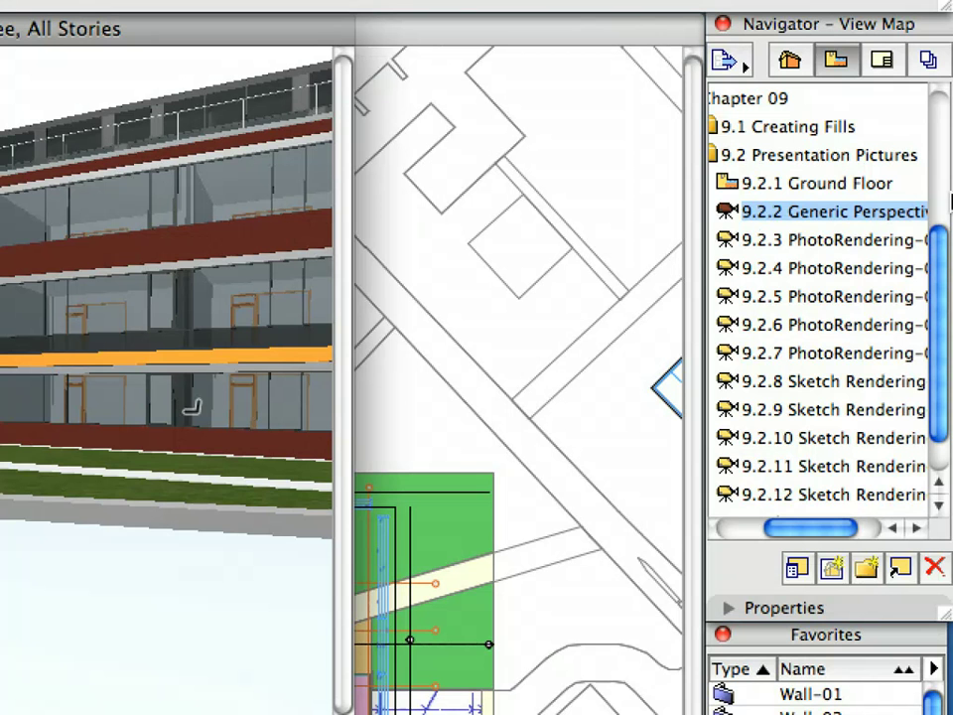
Step: Render the 9.2.3 PhotoRendering view into Picture # 1
{"action": "double_click", "coordinate": [845, 242]}
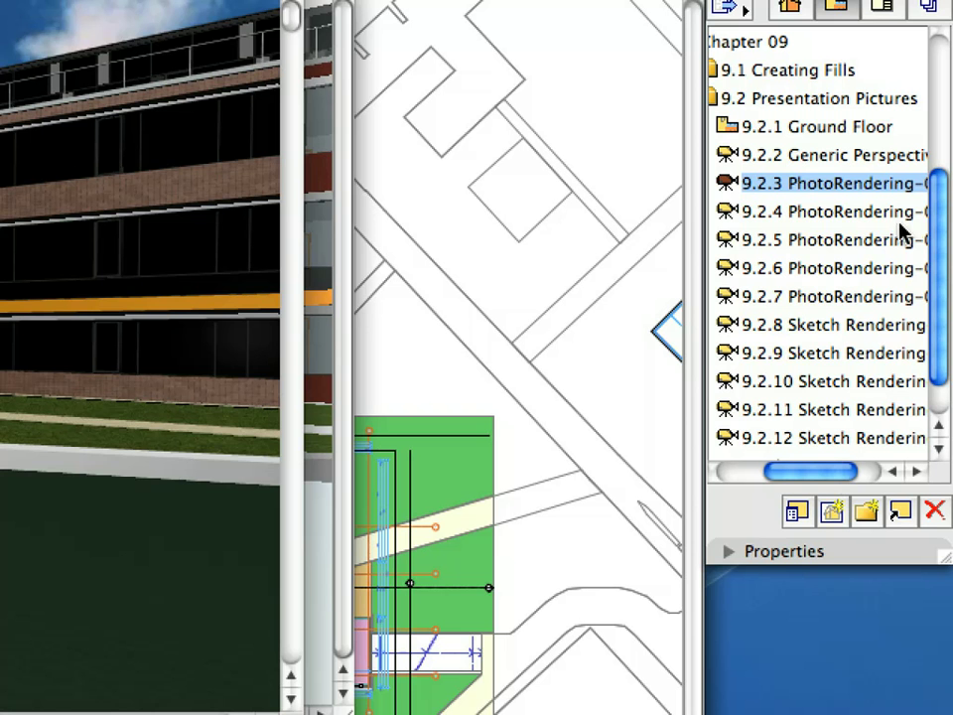
Step: Render the 9.2.4 PhotoRendering view into Picture # 2
{"action": "left_click", "coordinate": [896, 213]}
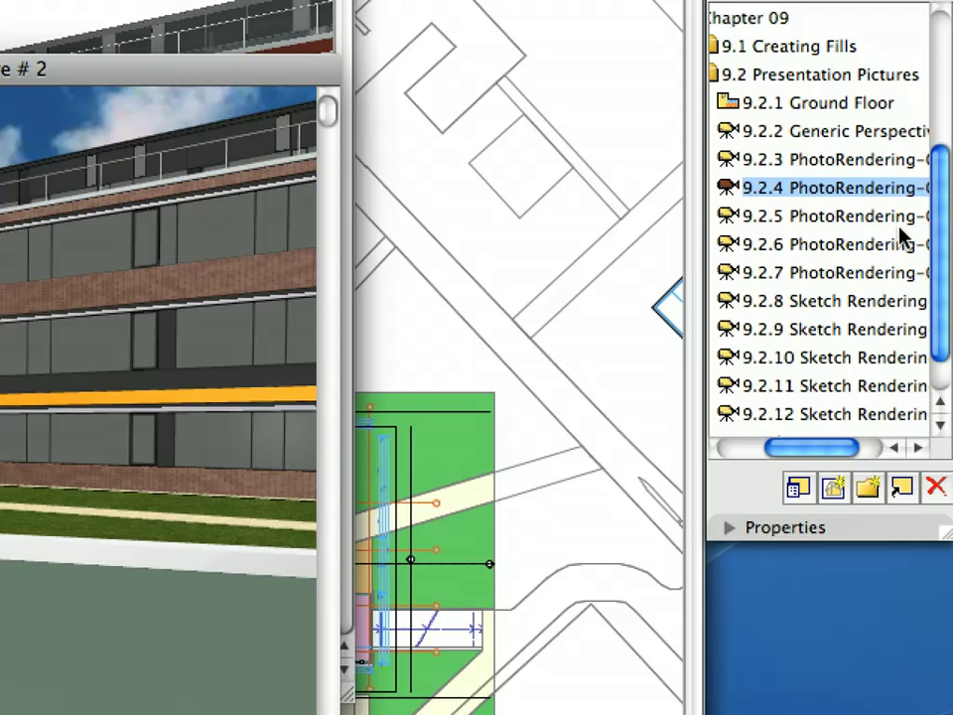
Step: Render the 9.2.5 PhotoRendering view into Picture # 3
{"action": "left_click", "coordinate": [897, 220]}
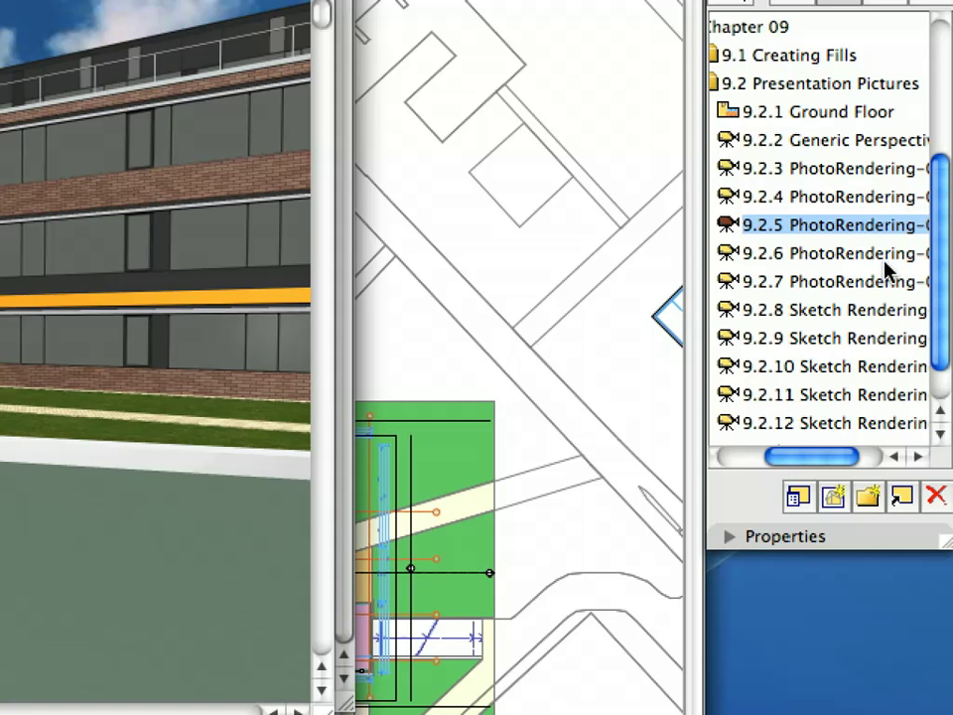
Step: Render the 9.2.6 PhotoRendering view into Picture # 4
{"action": "double_click", "coordinate": [883, 258]}
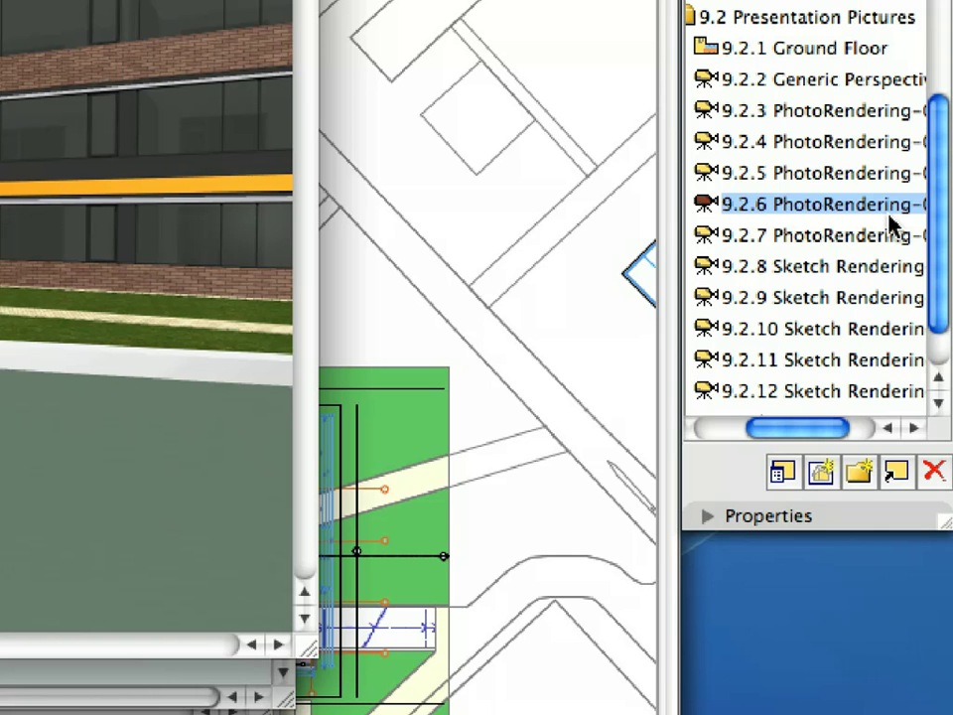
Step: Render the 9.2.7 PhotoRendering view into Picture # 5 with the pool reflection
{"action": "left_click", "coordinate": [874, 234]}
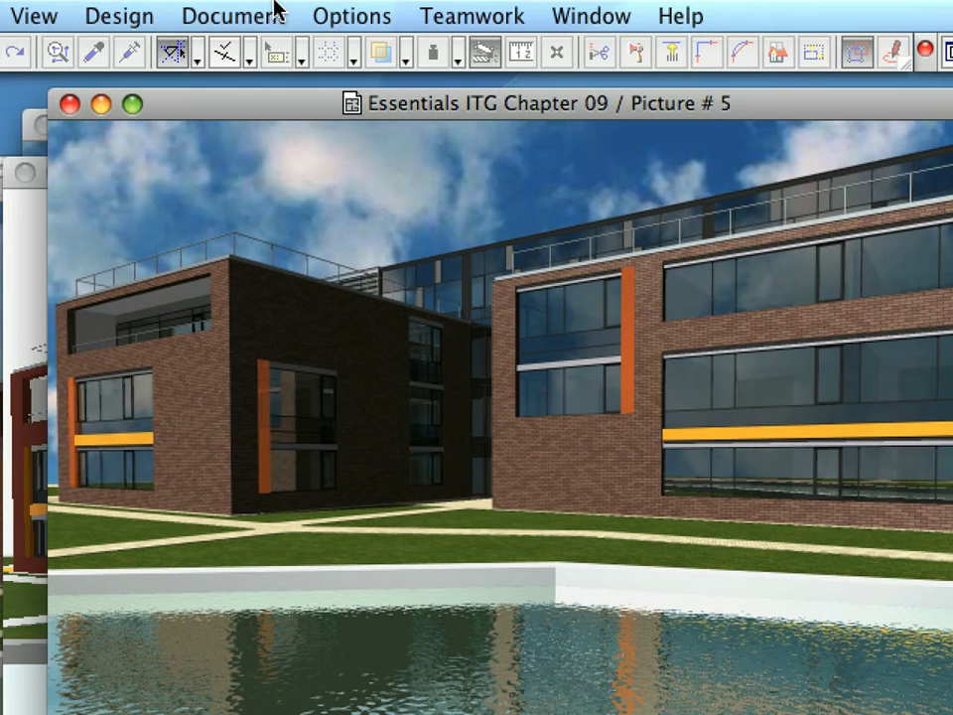
Step: Open PhotoRendering Settings from Document > Creative Imaging
{"action": "left_click", "coordinate": [268, 12]}
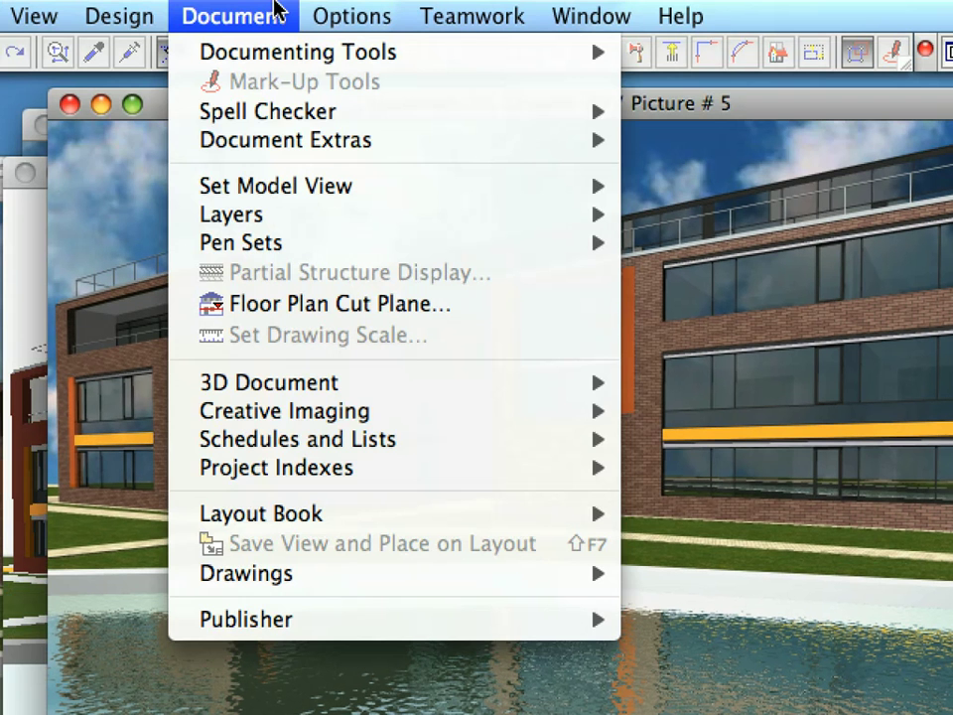
{"action": "mouse_move", "coordinate": [383, 434]}
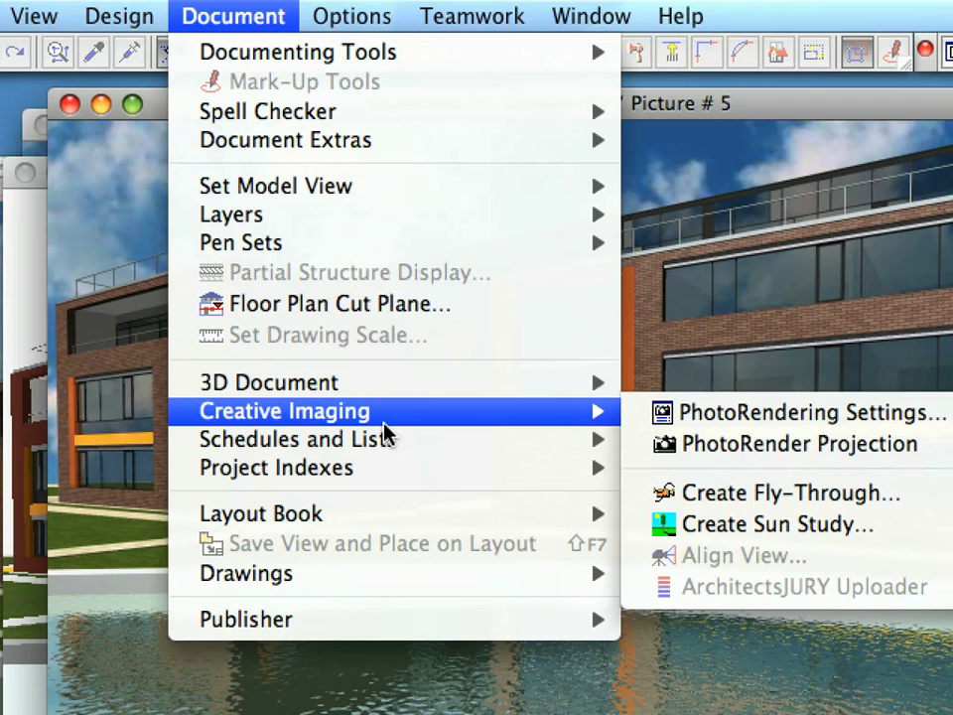
{"action": "left_click", "coordinate": [635, 426]}
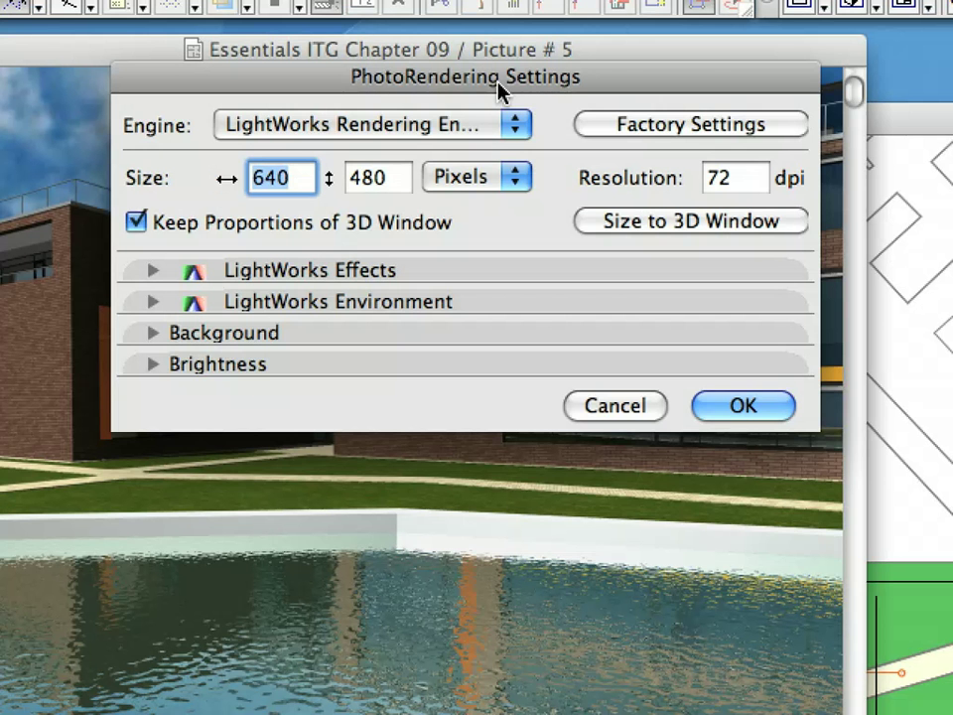
Step: Switch the rendering engine to Sketch, keeping the Custom sketch style and 11_Tech_Pencil line style
{"action": "left_click", "coordinate": [466, 121]}
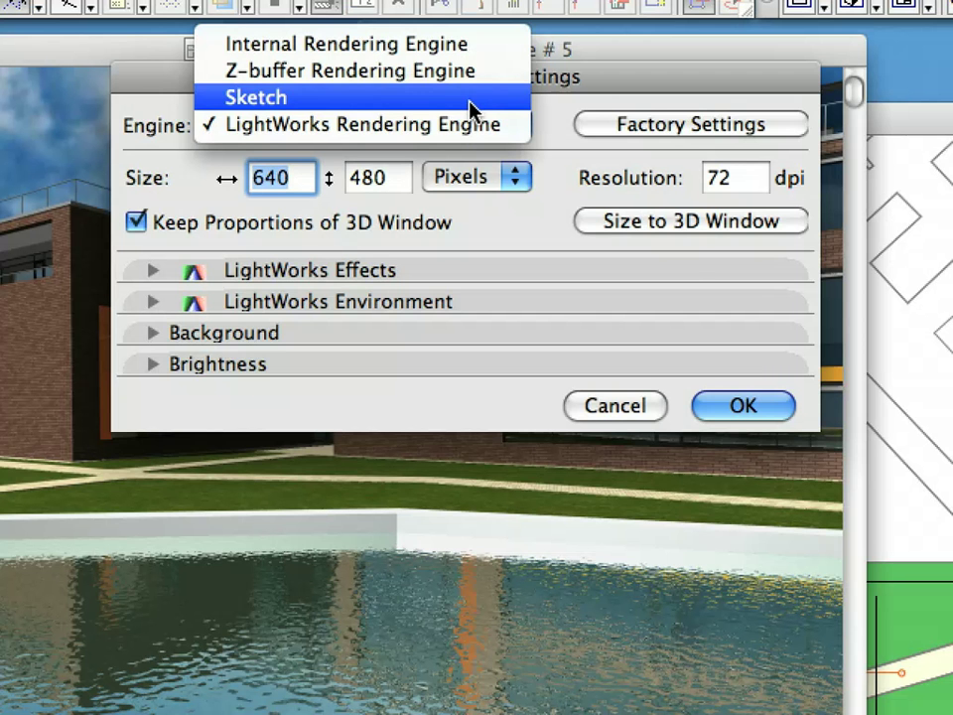
{"action": "left_click", "coordinate": [470, 99]}
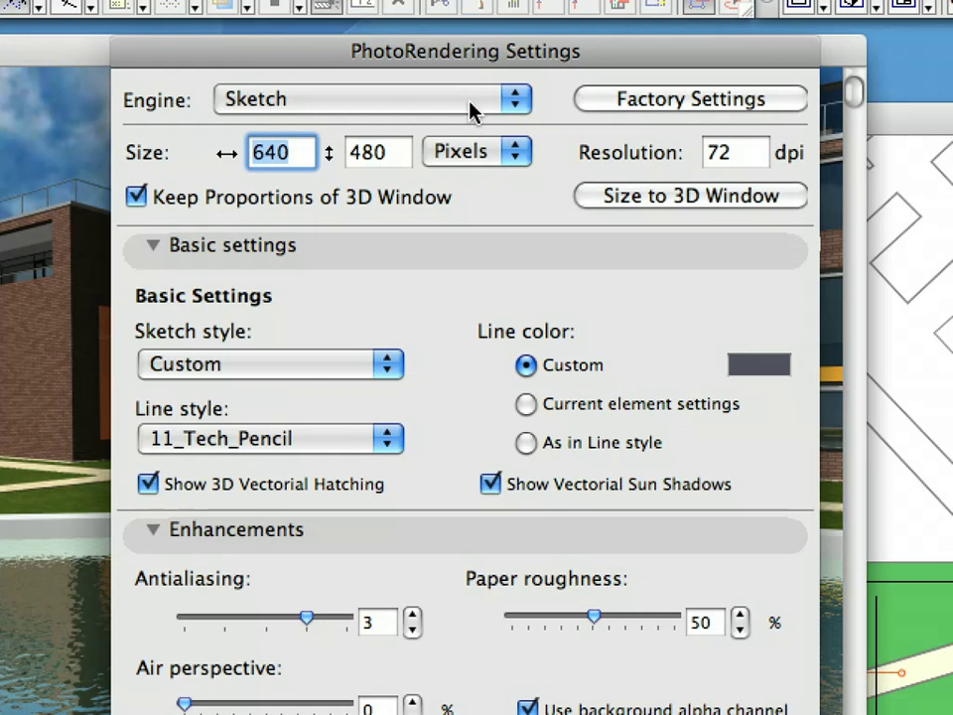
{"action": "left_click", "coordinate": [386, 367]}
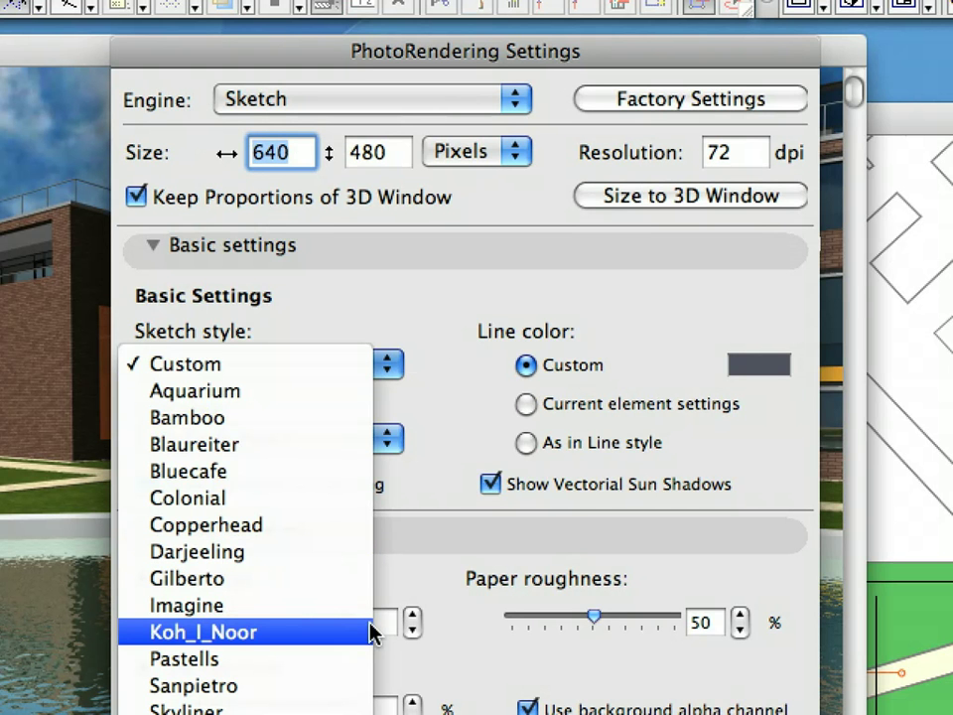
{"action": "left_click", "coordinate": [445, 442]}
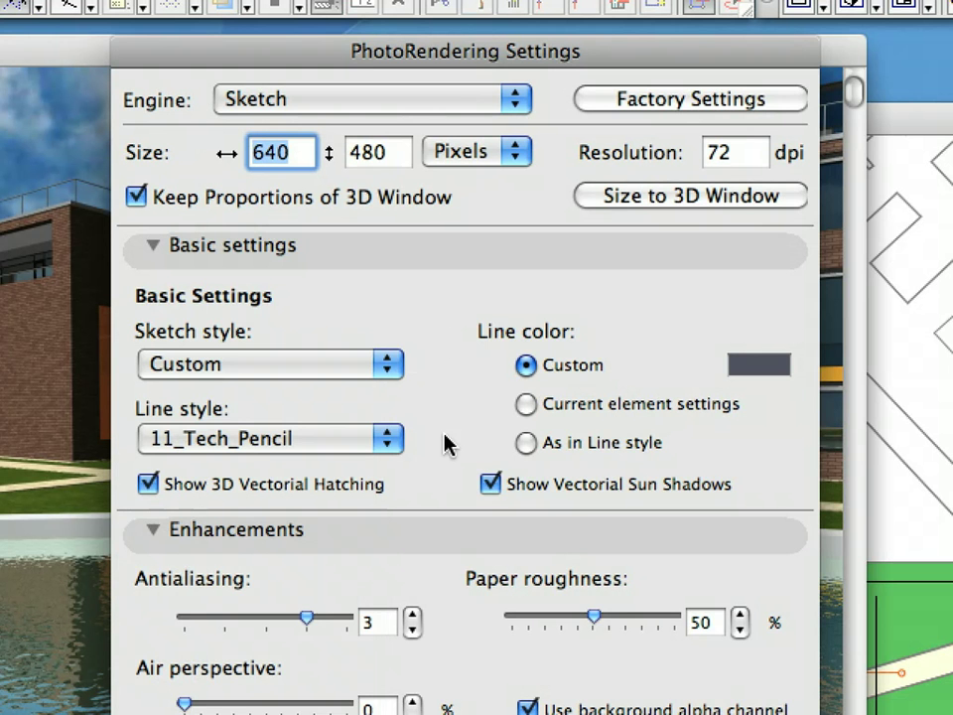
{"action": "left_click", "coordinate": [377, 444]}
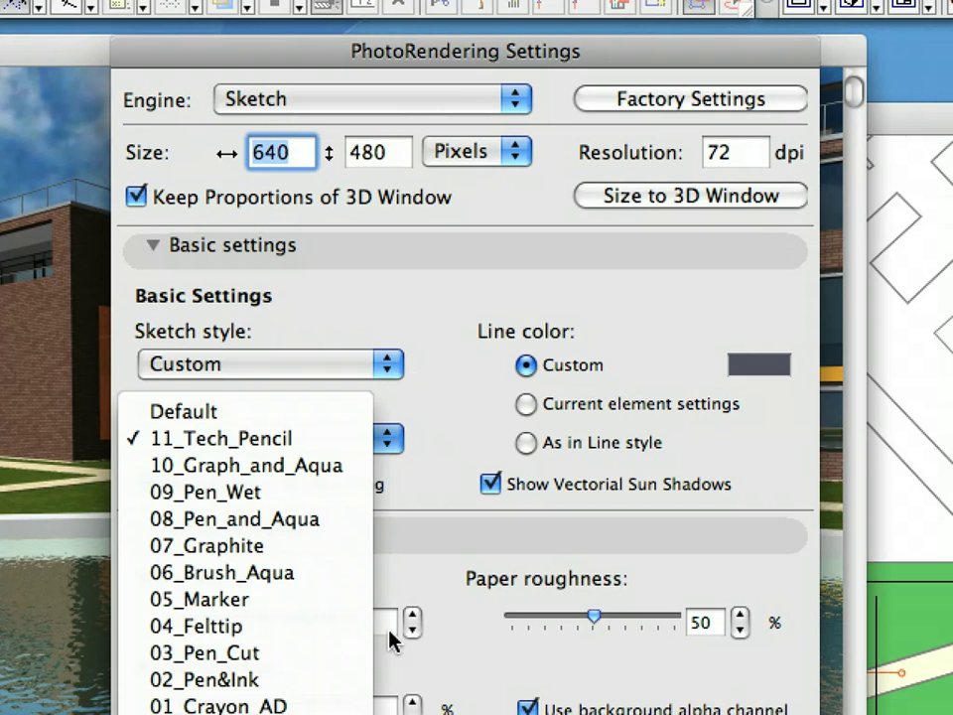
{"action": "left_click", "coordinate": [462, 543]}
Step: Collapse the basic, enhancements, sketch line and hatch line settings sections
{"action": "left_click", "coordinate": [438, 252]}
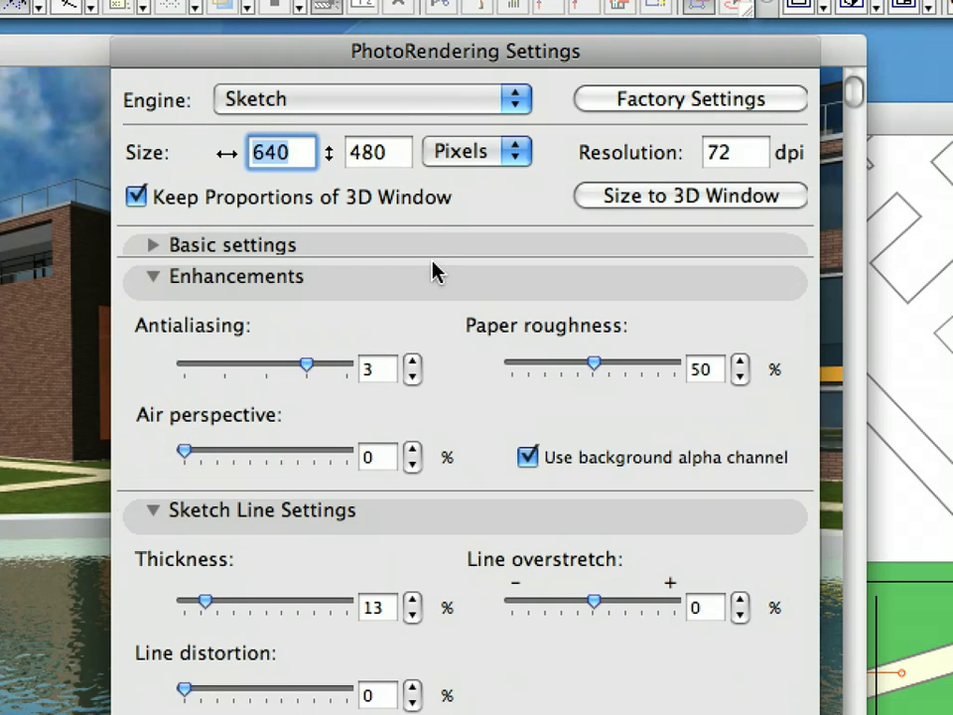
{"action": "left_click", "coordinate": [437, 270]}
{"action": "left_click", "coordinate": [432, 318]}
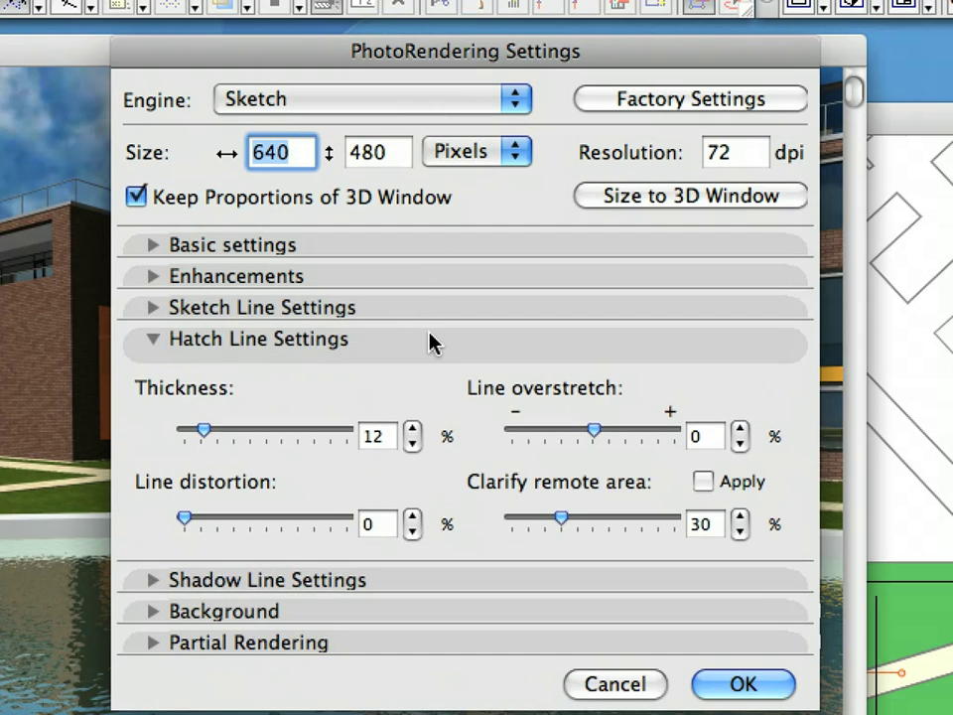
{"action": "left_click", "coordinate": [430, 341]}
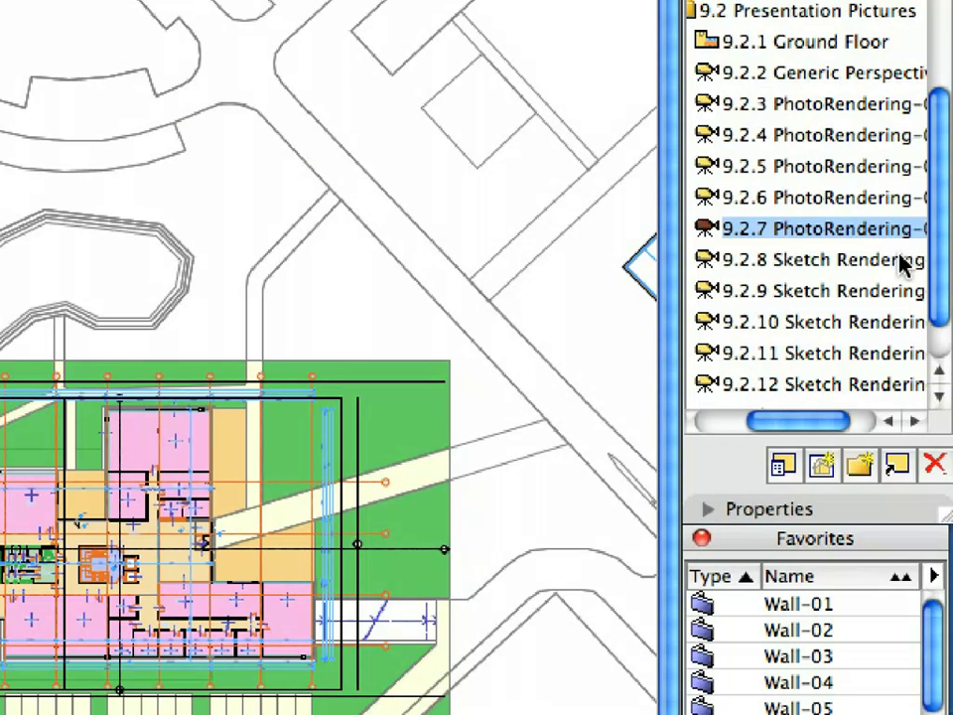
Step: Render the 9.2.8 Sketch Rendering view as a pencil-line sketch, Picture # 6
{"action": "left_click", "coordinate": [903, 262]}
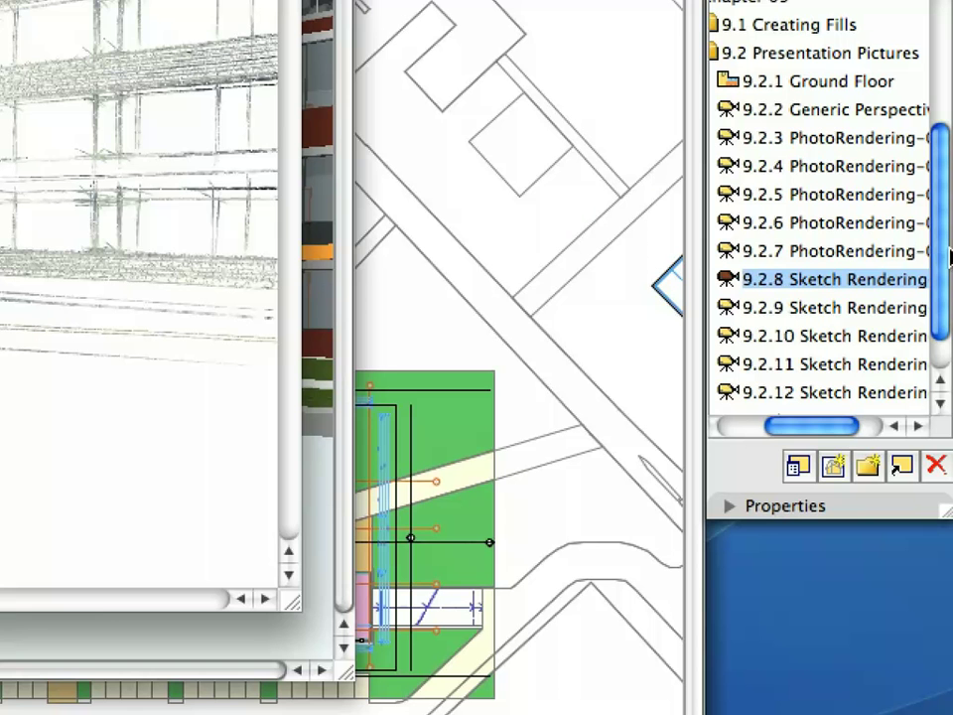
Step: Render the 9.2.9 (blue pen) and 9.2.10 (brown hatched) sketch views as Pictures # 7 and # 8
{"action": "left_click", "coordinate": [911, 309]}
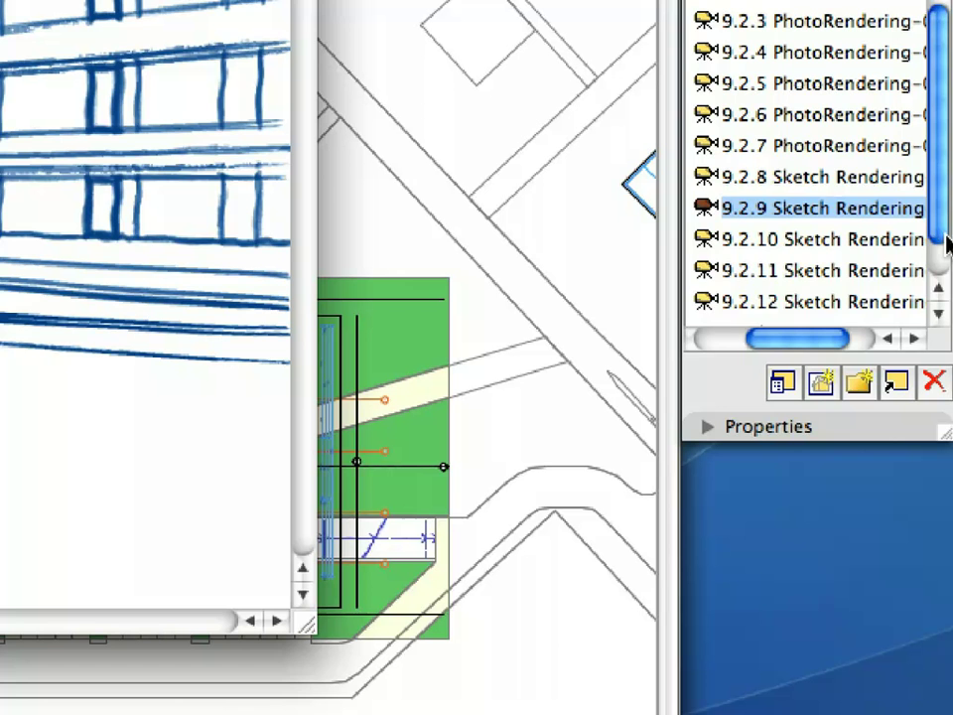
{"action": "scroll", "coordinate": [898, 181], "scroll_direction": "down", "scroll_amount": 2}
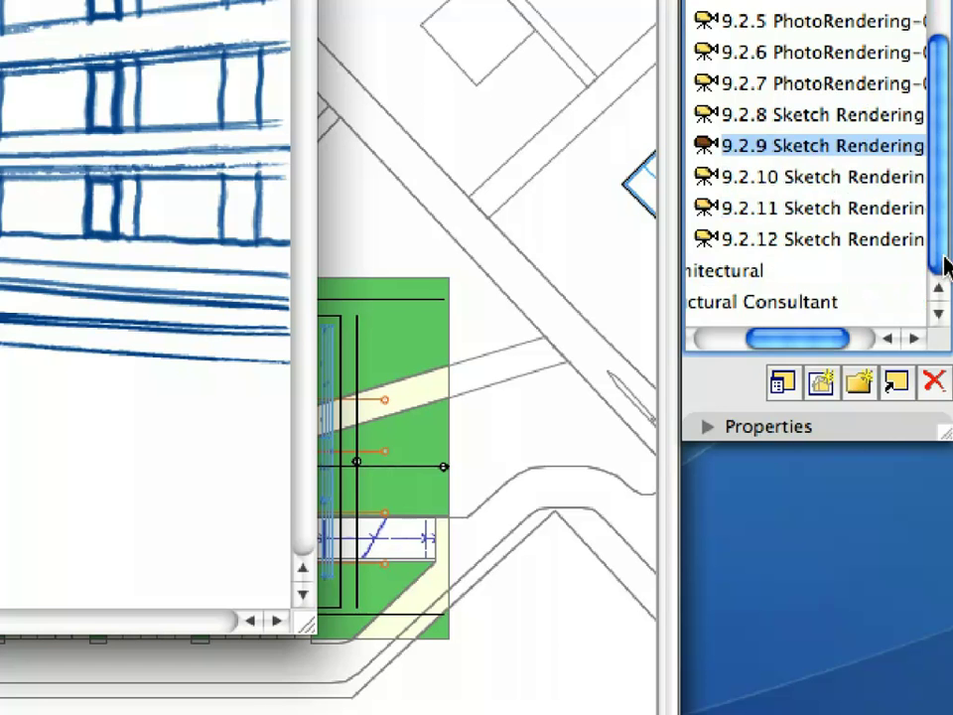
{"action": "double_click", "coordinate": [899, 179]}
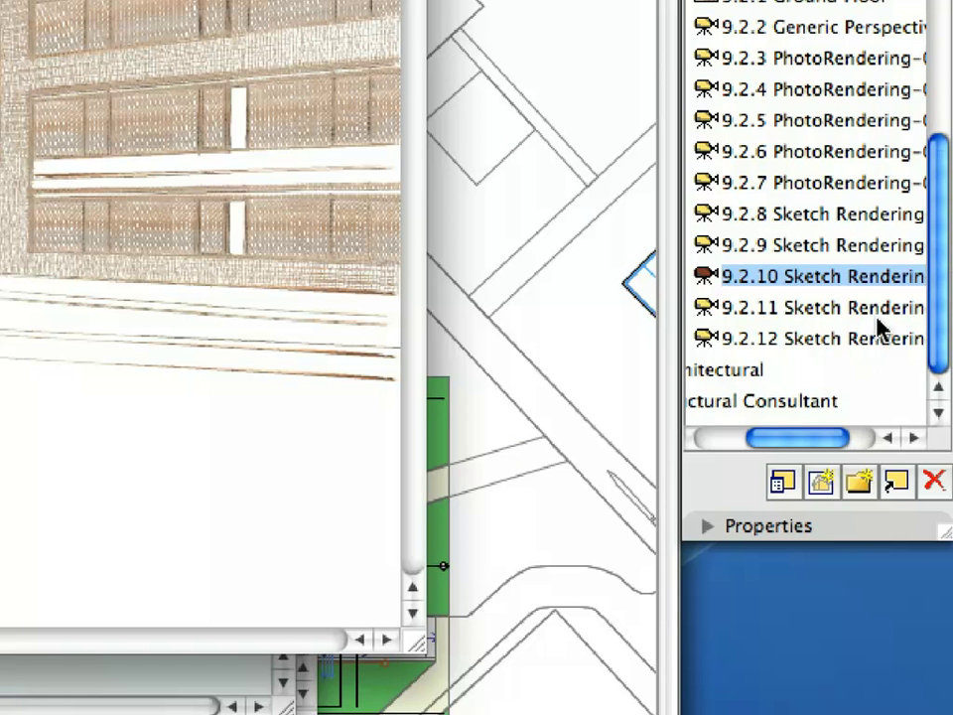
Step: Render the 9.2.11 Sketch Rendering view as grey dense hatching, producing Picture # 9
{"action": "left_click", "coordinate": [878, 310]}
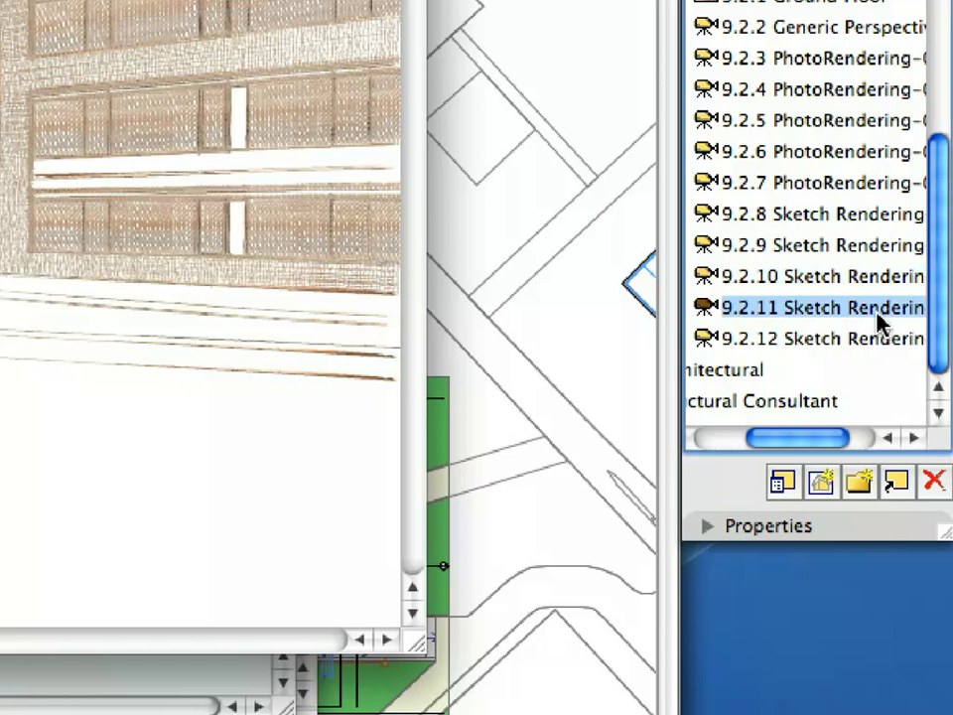
{"action": "double_click", "coordinate": [878, 310]}
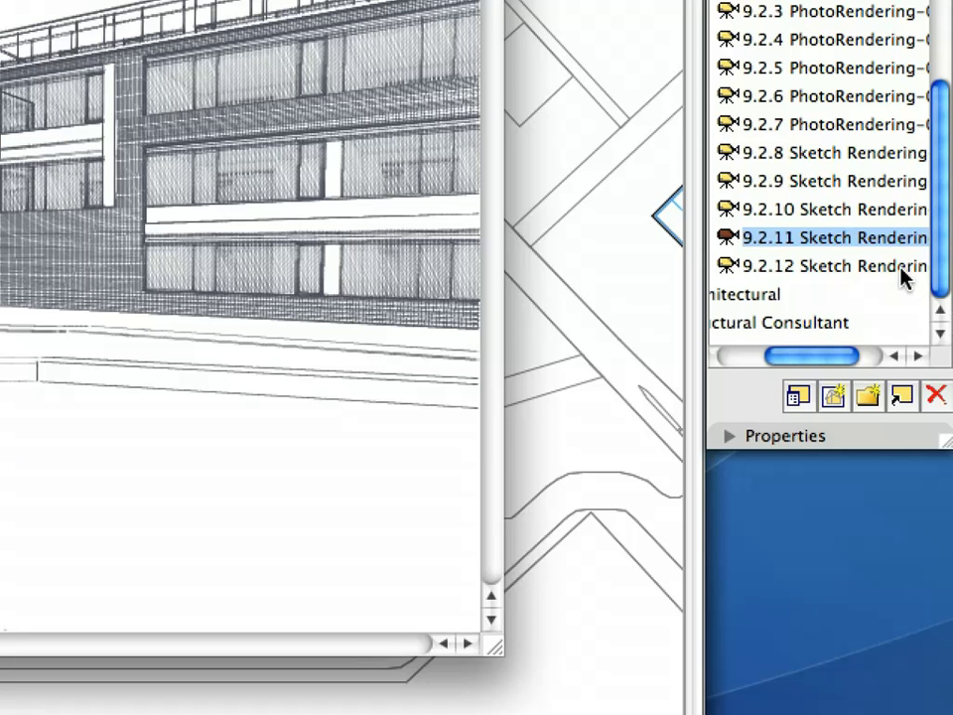
Step: Render the 9.2.12 Sketch Rendering view of the louvred entrance as Picture # 10
{"action": "left_click", "coordinate": [902, 268]}
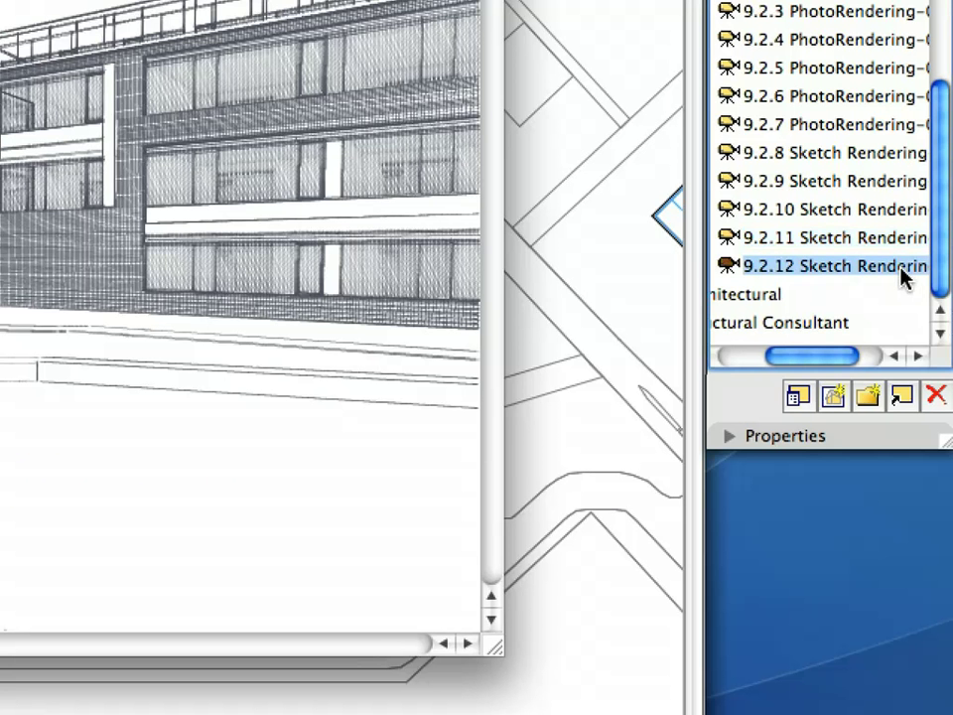
{"action": "double_click", "coordinate": [903, 268]}
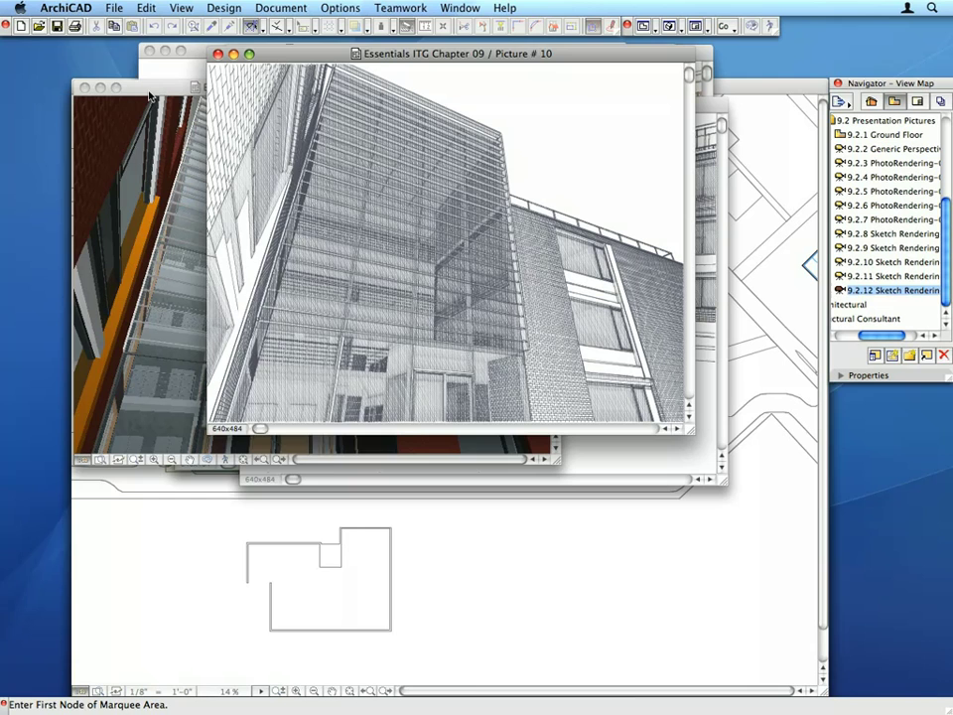
Step: Return from the 3D window to the 9.2.1 Ground Floor plan view
{"action": "left_click", "coordinate": [150, 92]}
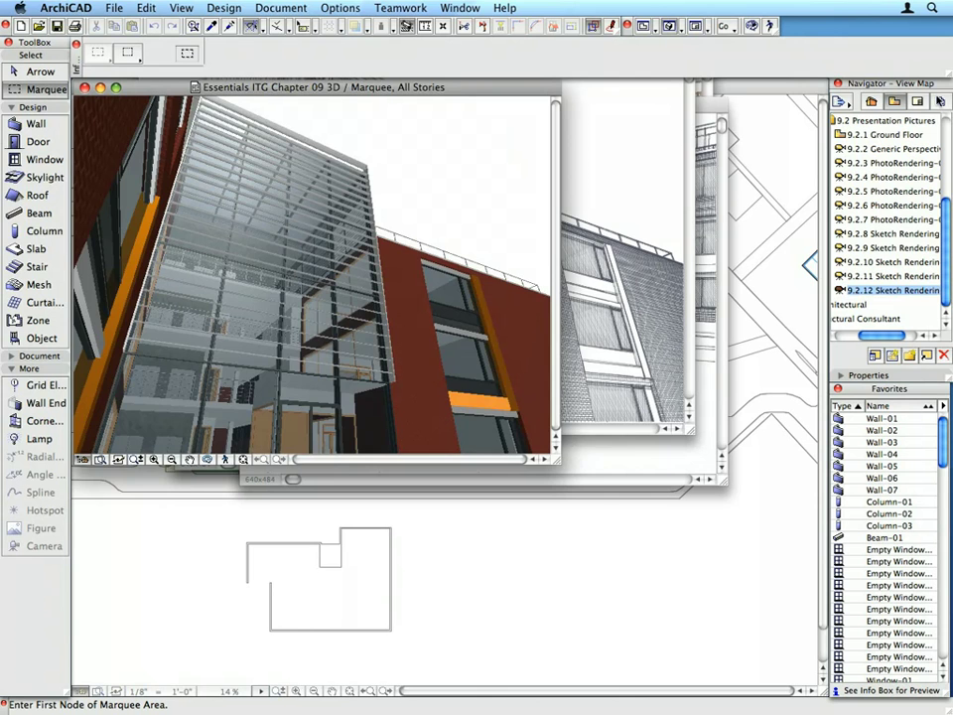
{"action": "left_click", "coordinate": [702, 78]}
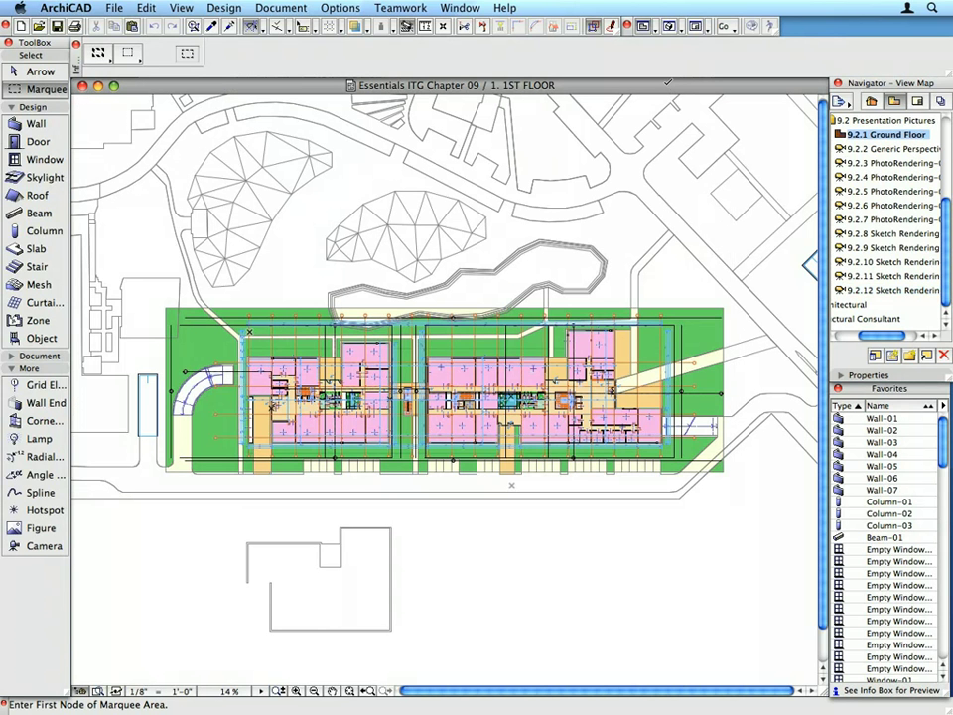